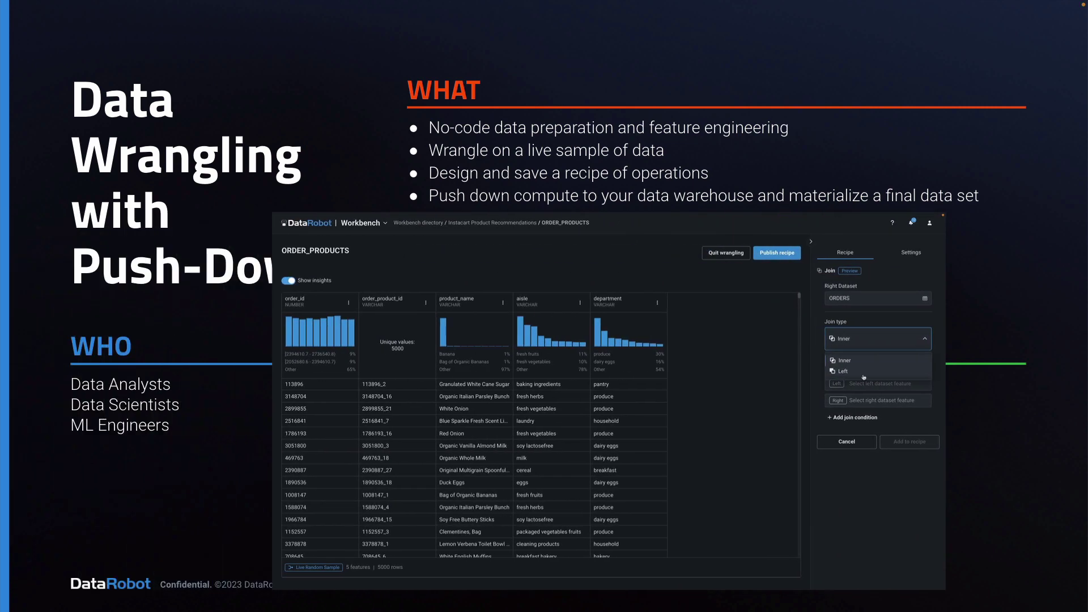
Set order_id as the left join key and open the right dataset's join feature choices.
click(985, 384)
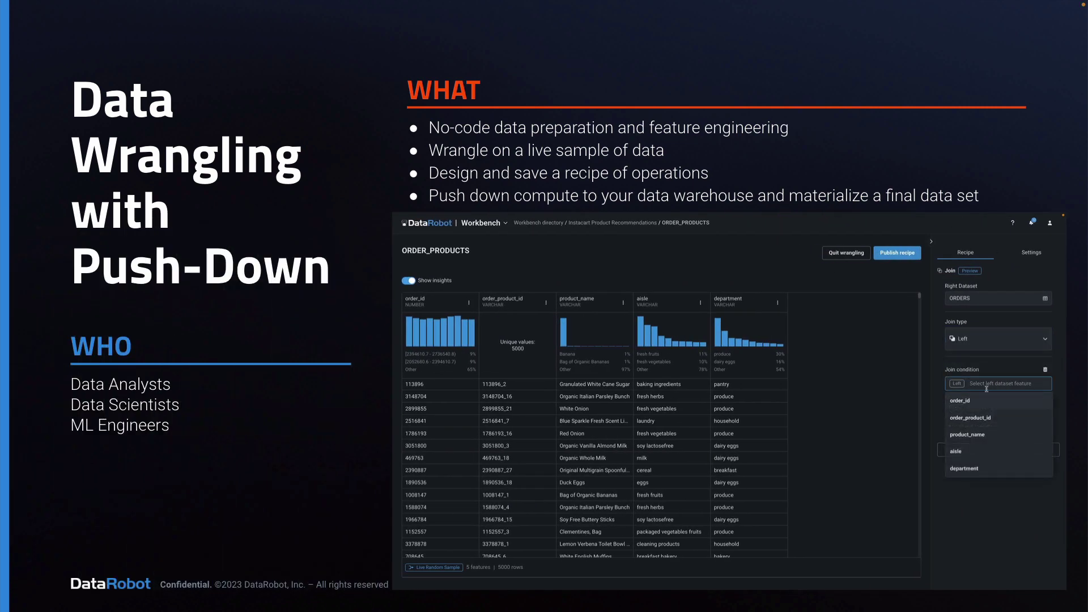
click(971, 402)
click(971, 401)
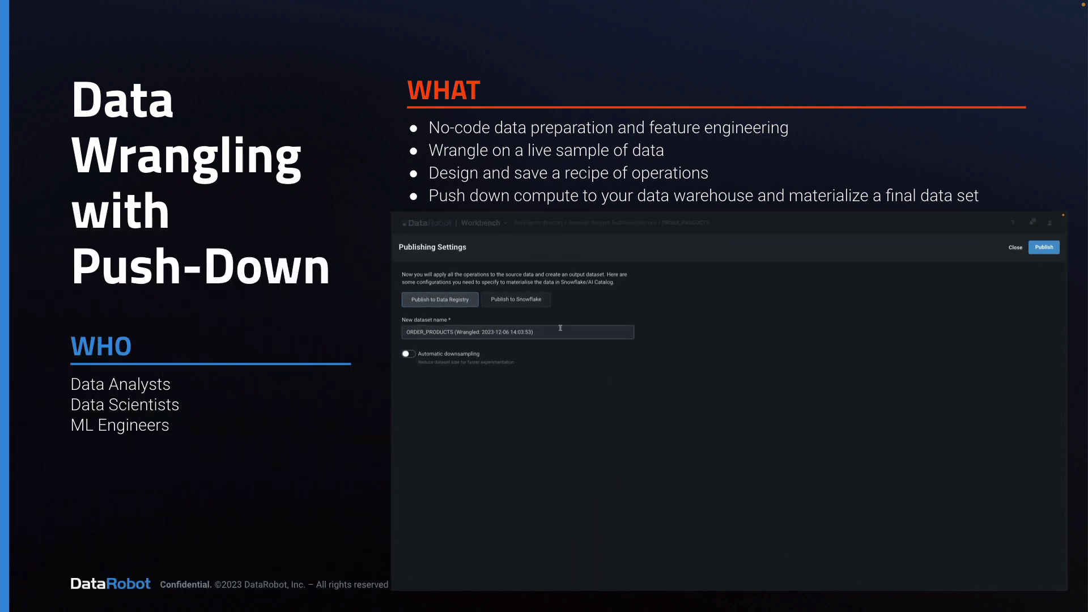
Rename the dataset to publish as 'Organics by Week and Department'.
drag(549, 333, 394, 333)
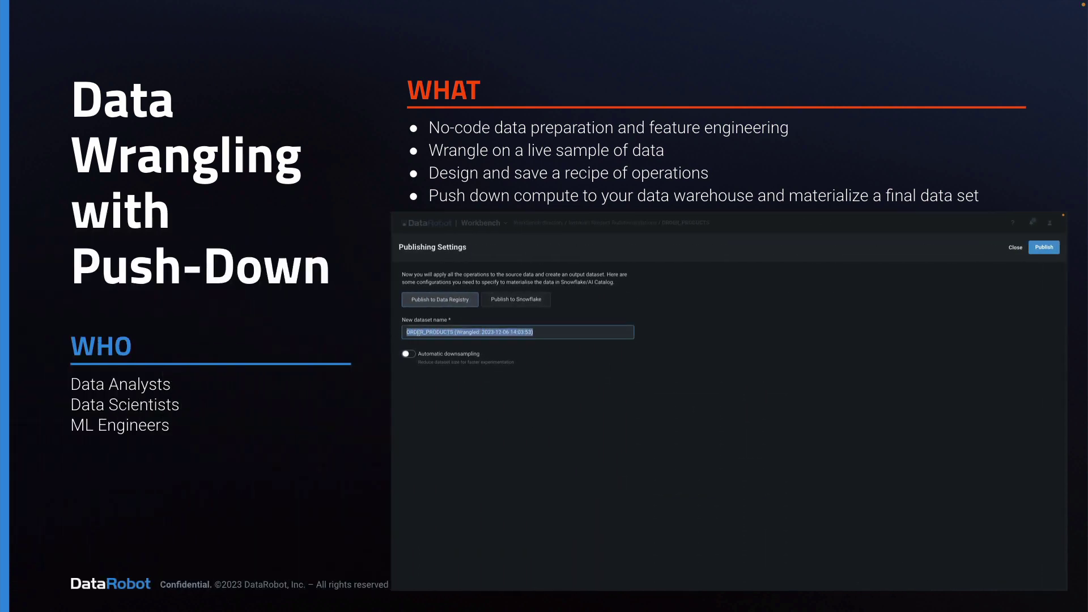
text(Org)
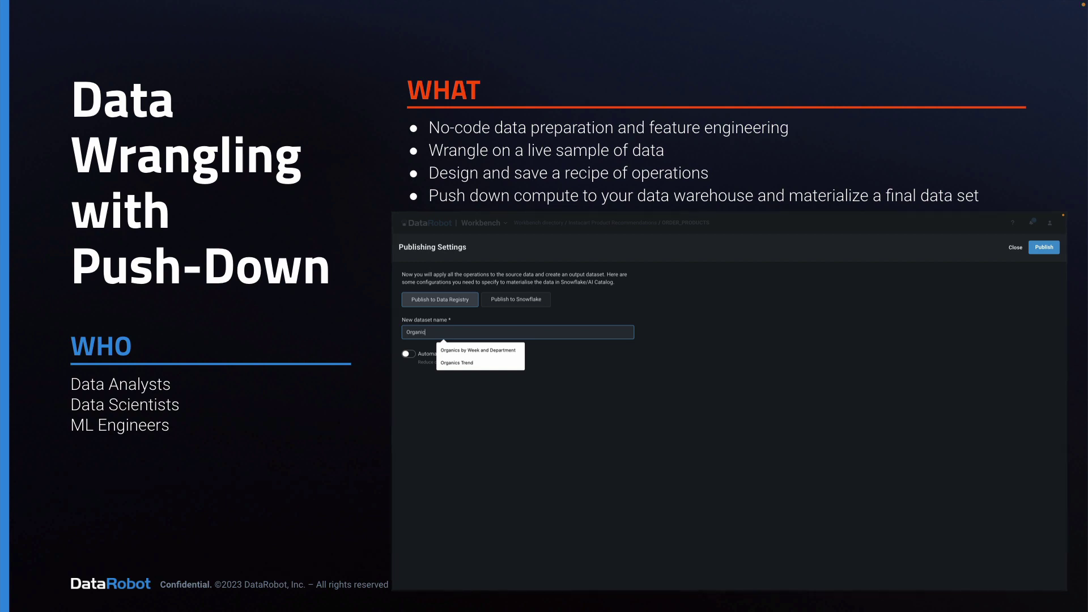
text(anic)
click(460, 350)
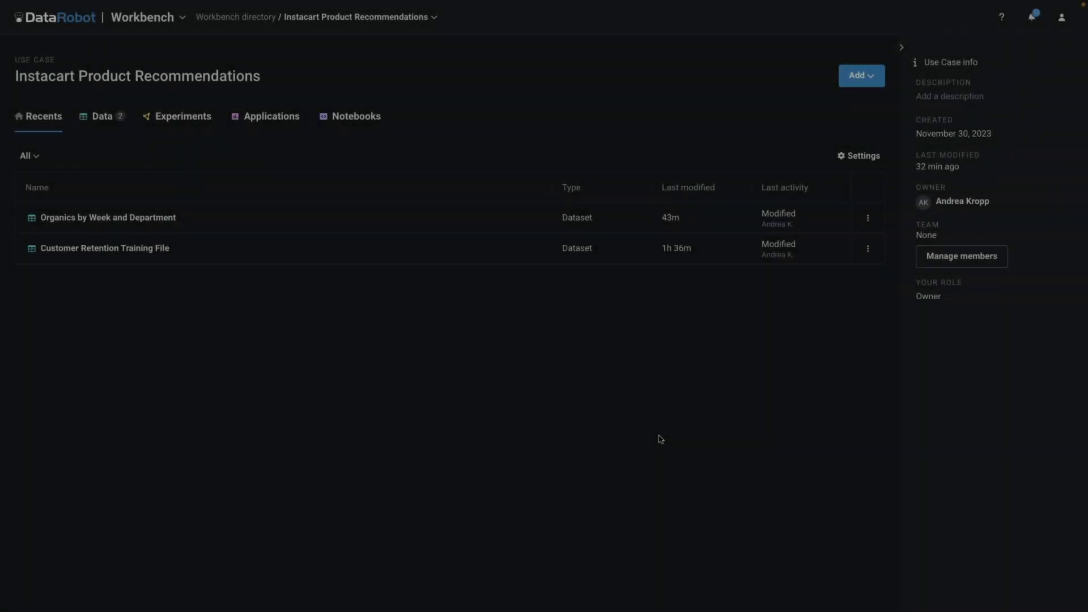
Add data from Snowflake DEMO and preview the INSTACART ORDER_PRODUCTS table (5 features, 100 rows).
click(863, 75)
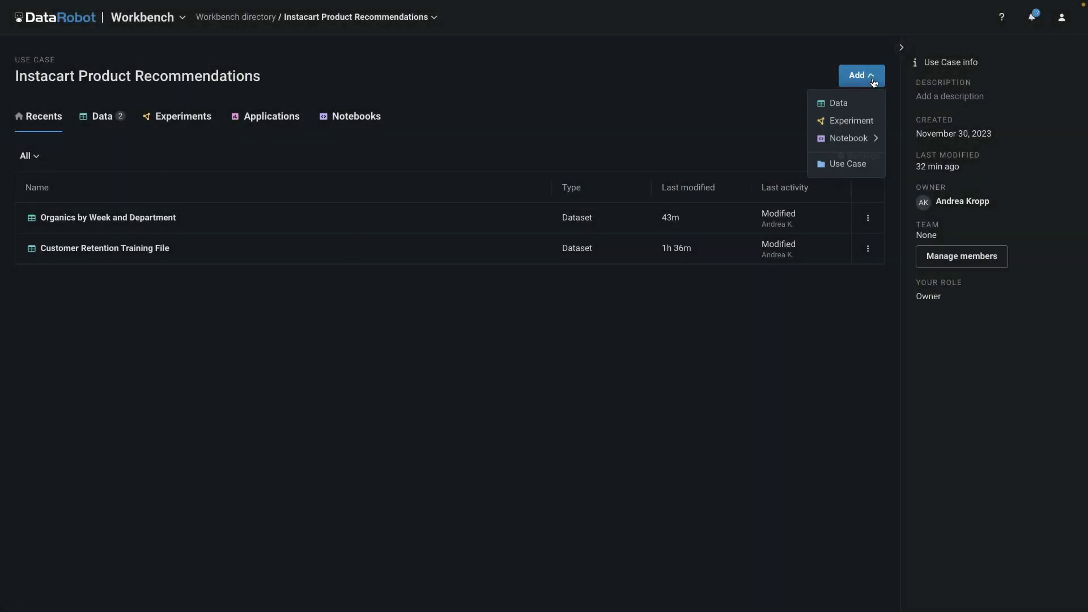
click(849, 108)
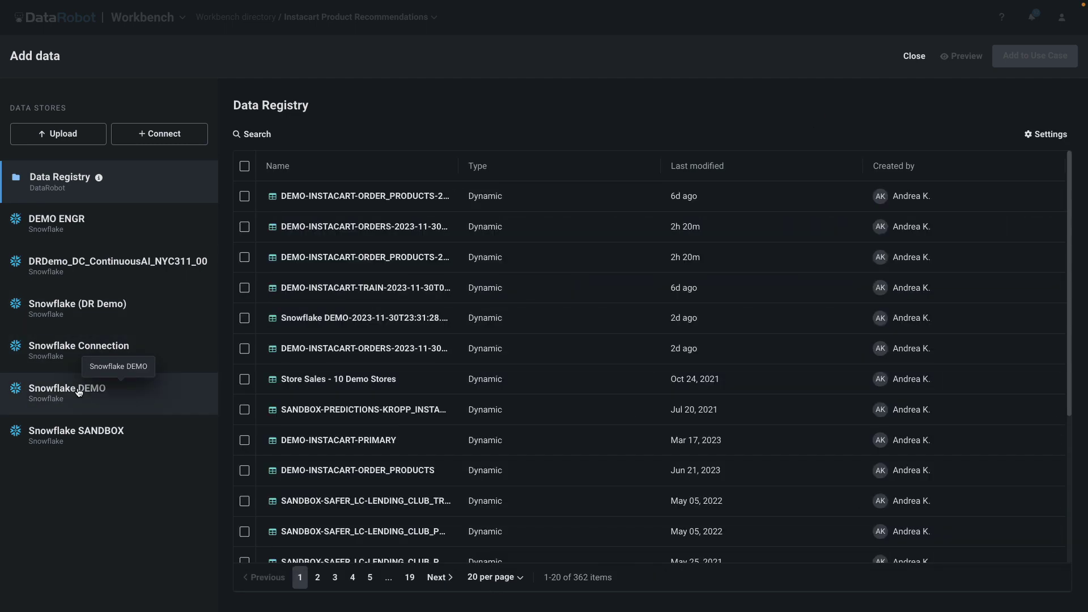
click(79, 391)
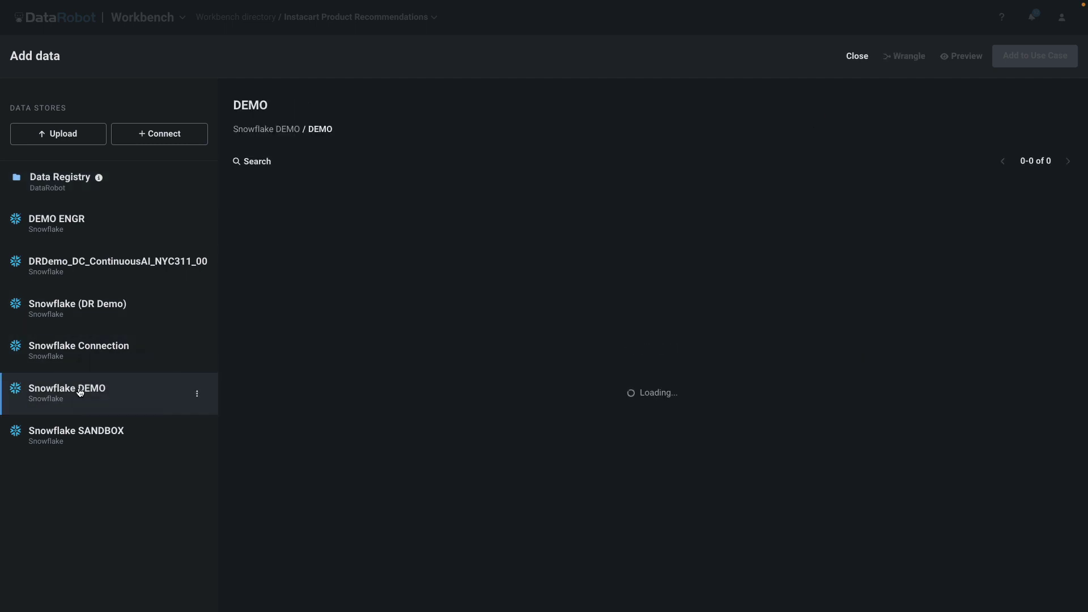
click(280, 322)
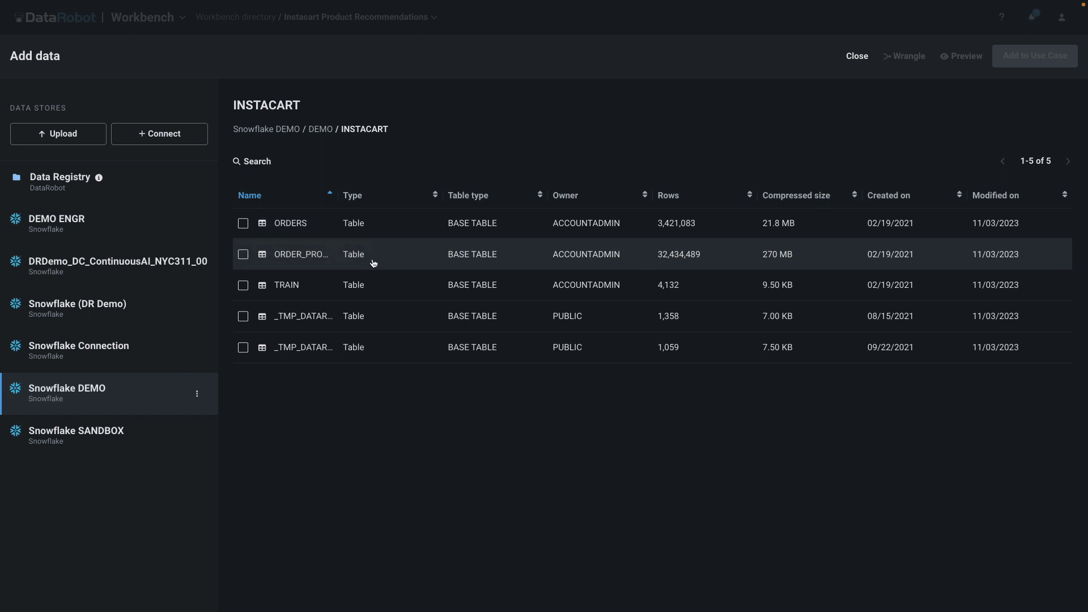
click(303, 260)
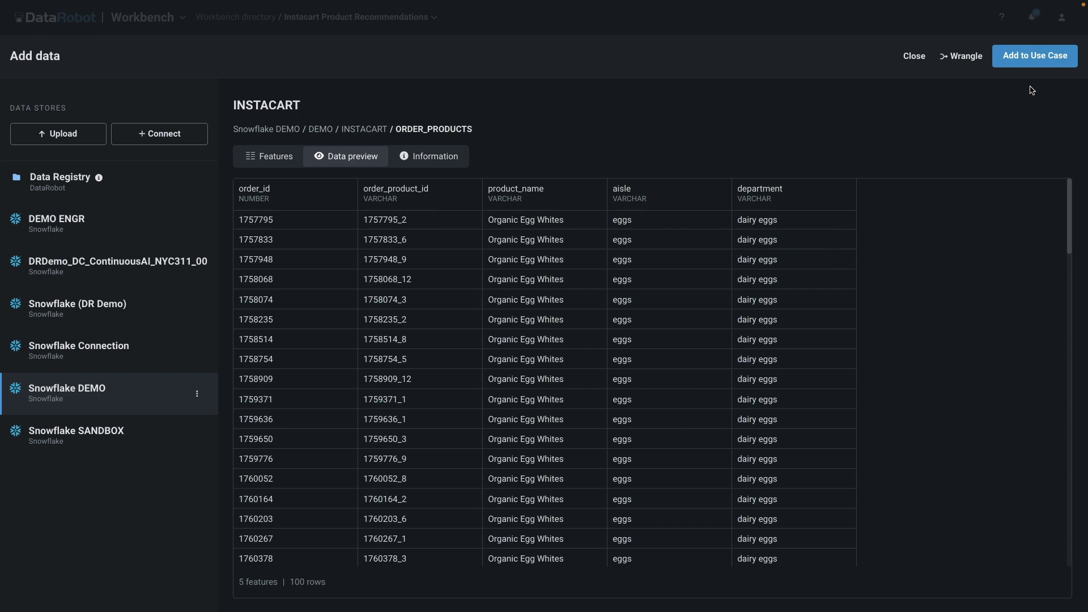
Start wrangling the ORDER_PRODUCTS table from the Add data panel.
click(961, 59)
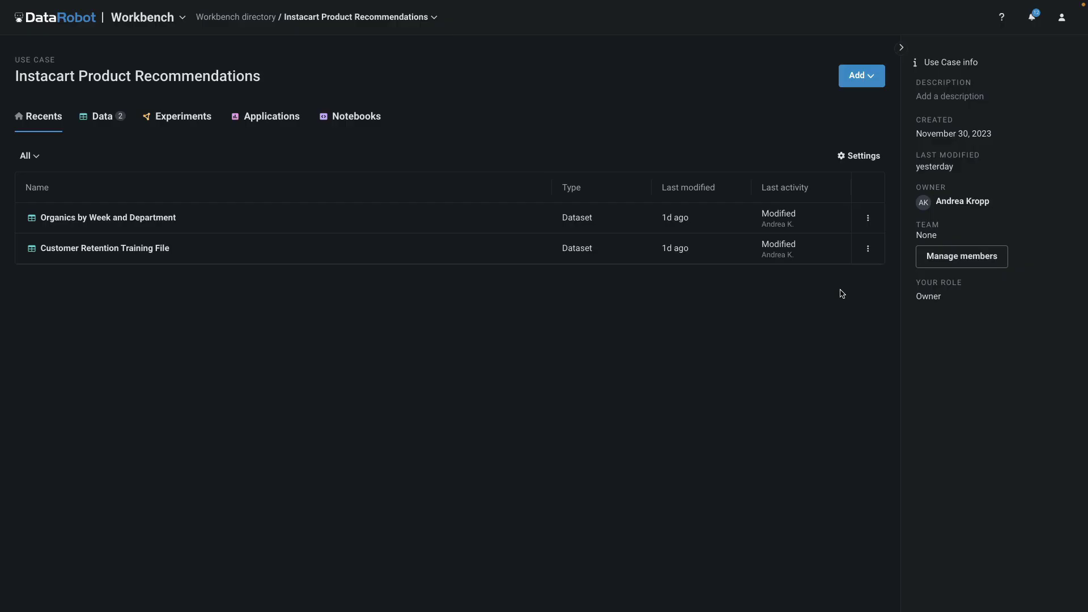
Explore the Customer Retention Training File dataset from its row menu.
click(868, 250)
click(796, 276)
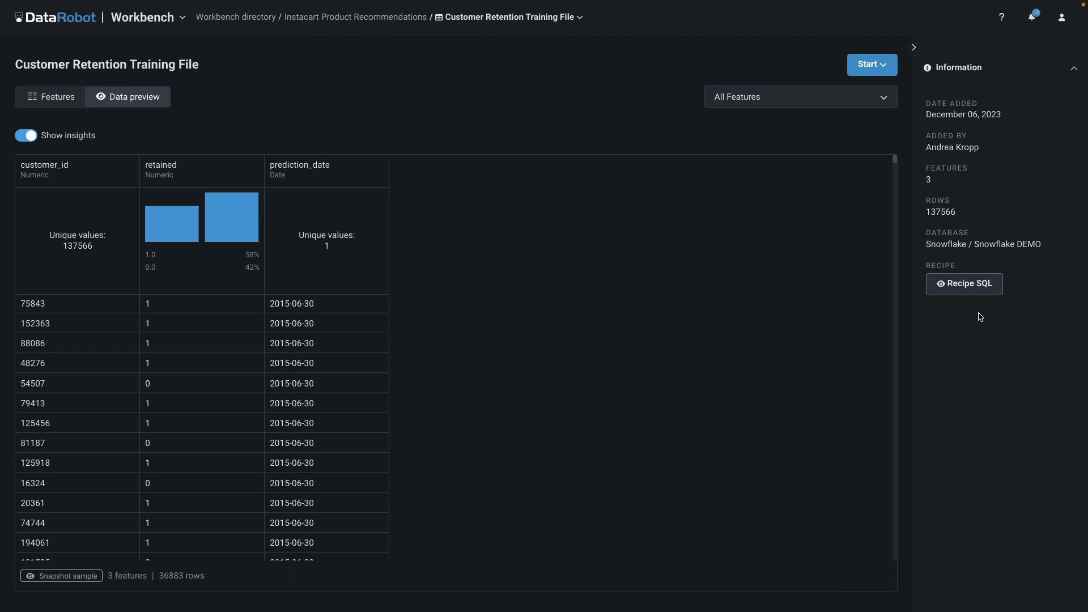
Read the Customer Retention Training File's recipe SQL and close it.
click(974, 290)
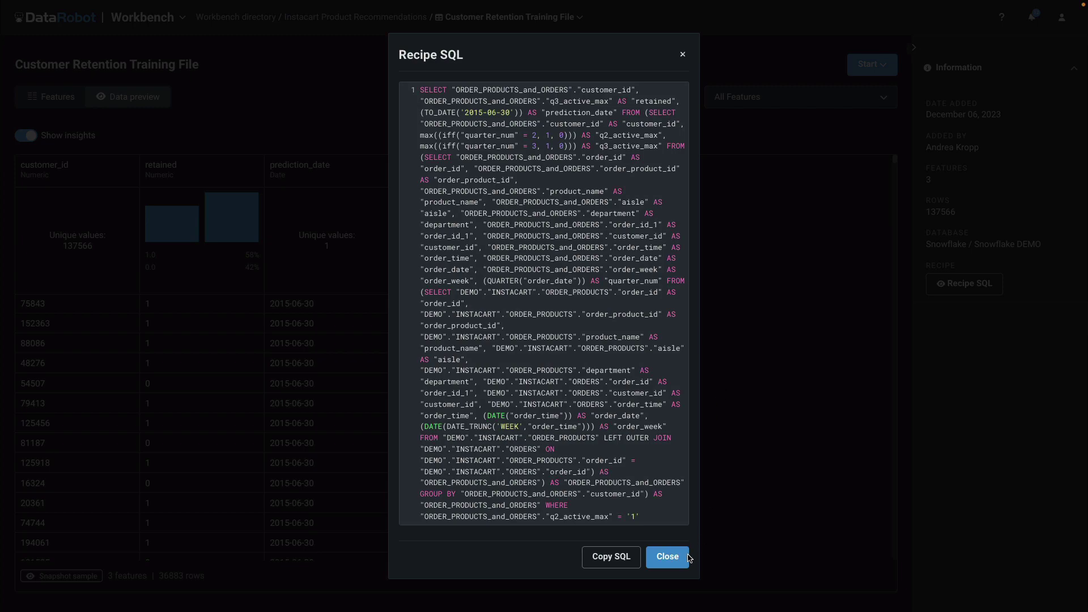
click(669, 563)
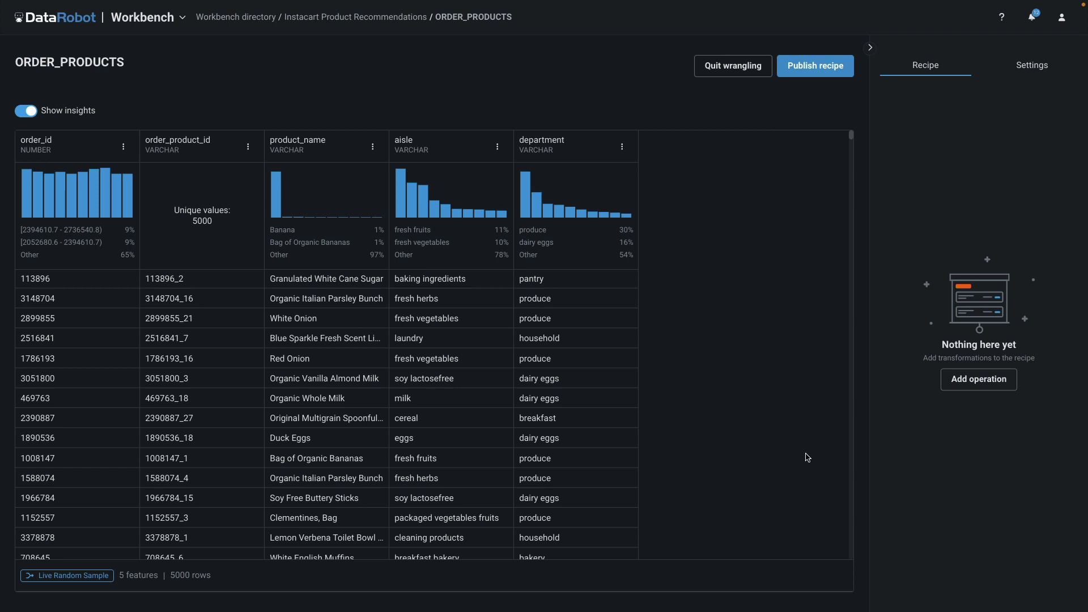
Add a join operation with the ORDERS table as the right dataset.
click(979, 379)
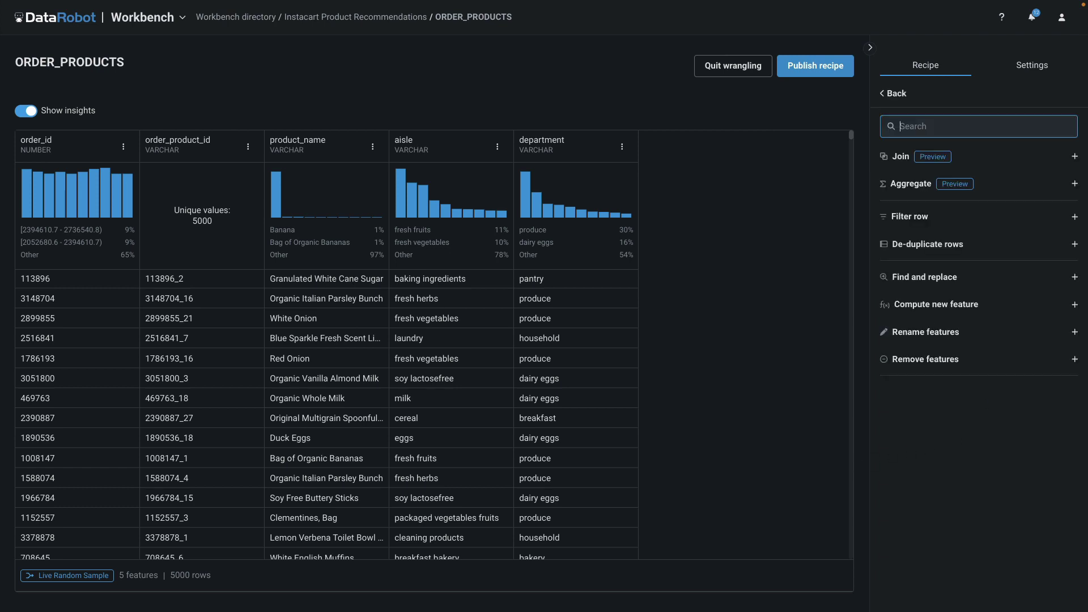
click(891, 164)
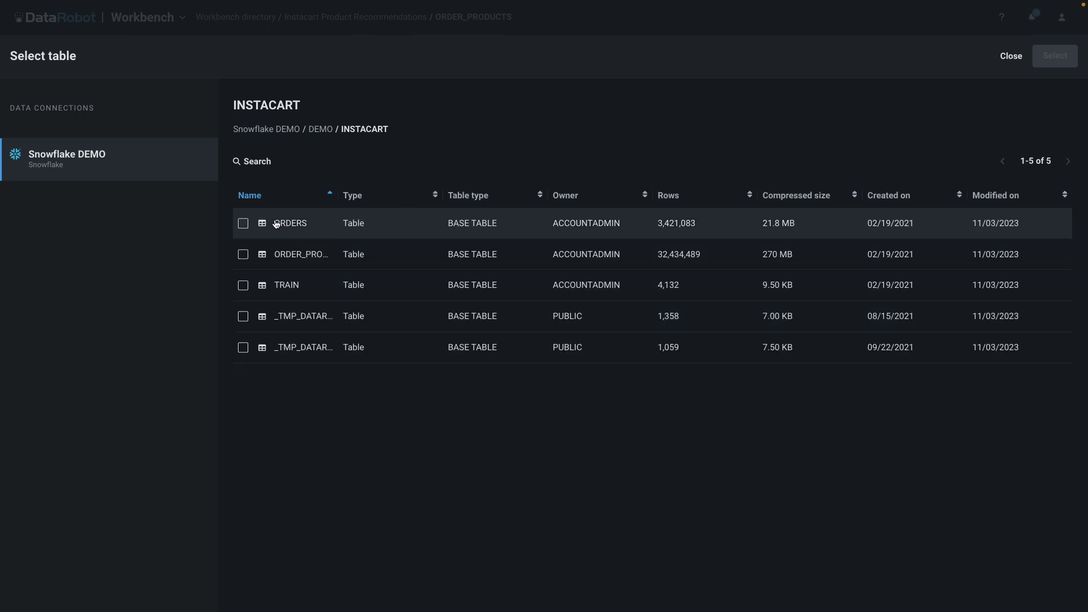
click(280, 224)
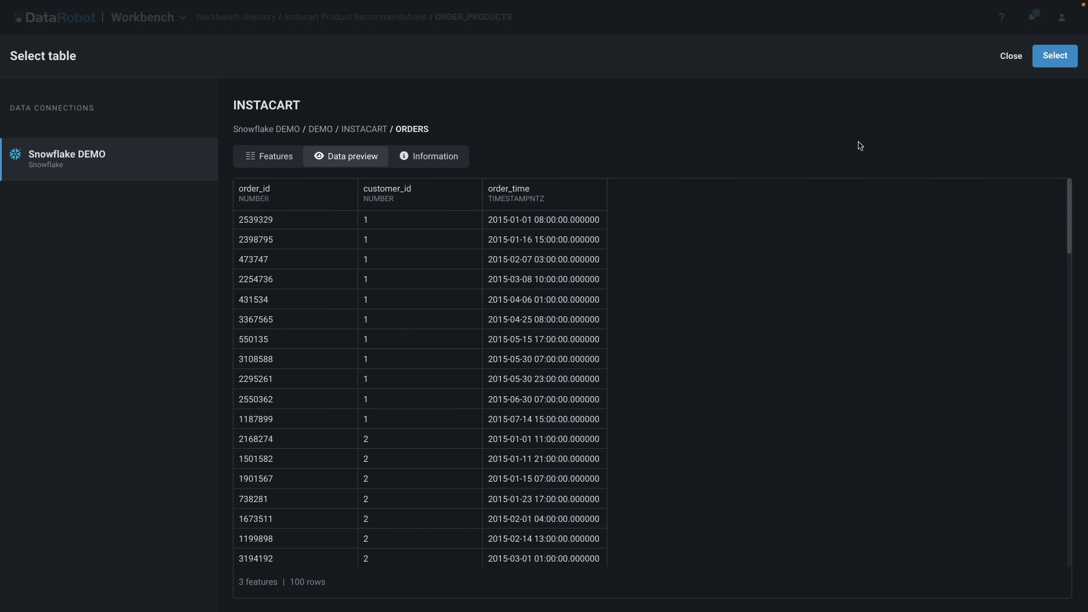
click(1055, 59)
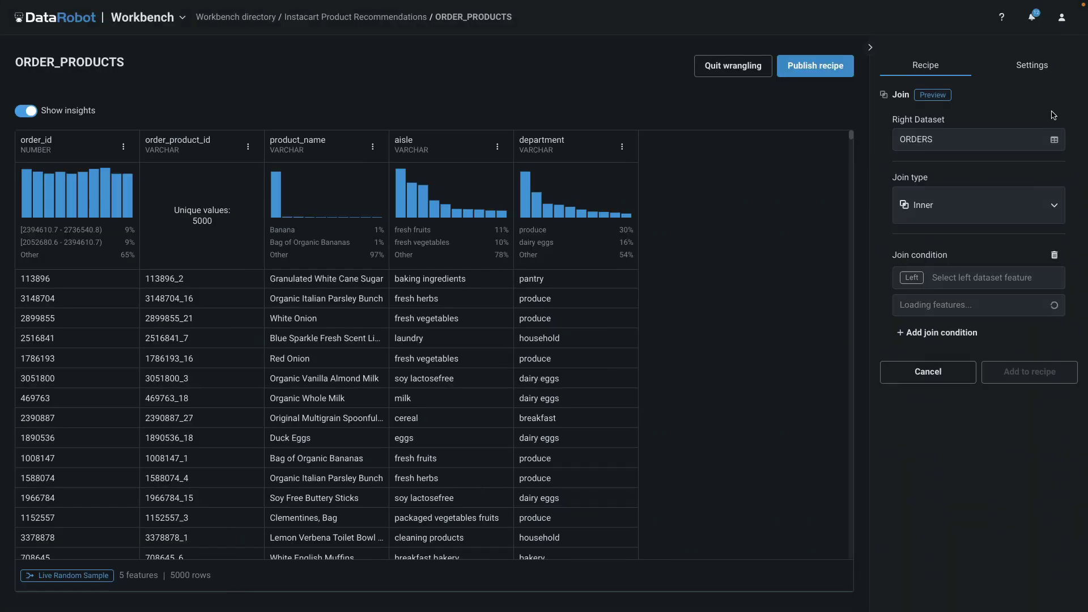
Make it a left join on order_id for both tables and add it to the recipe.
click(1057, 207)
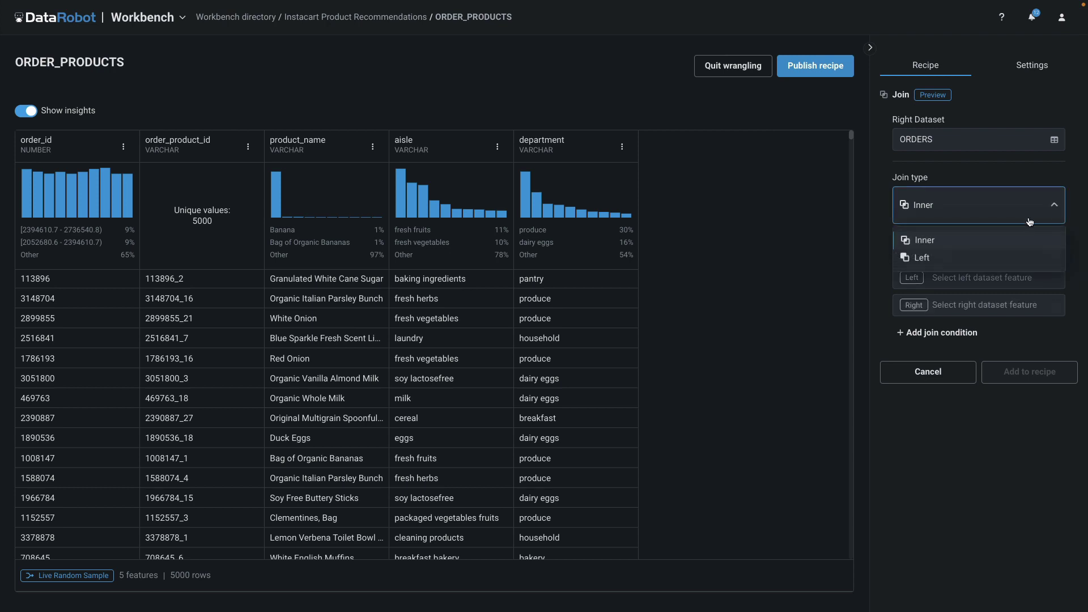
click(956, 261)
click(962, 276)
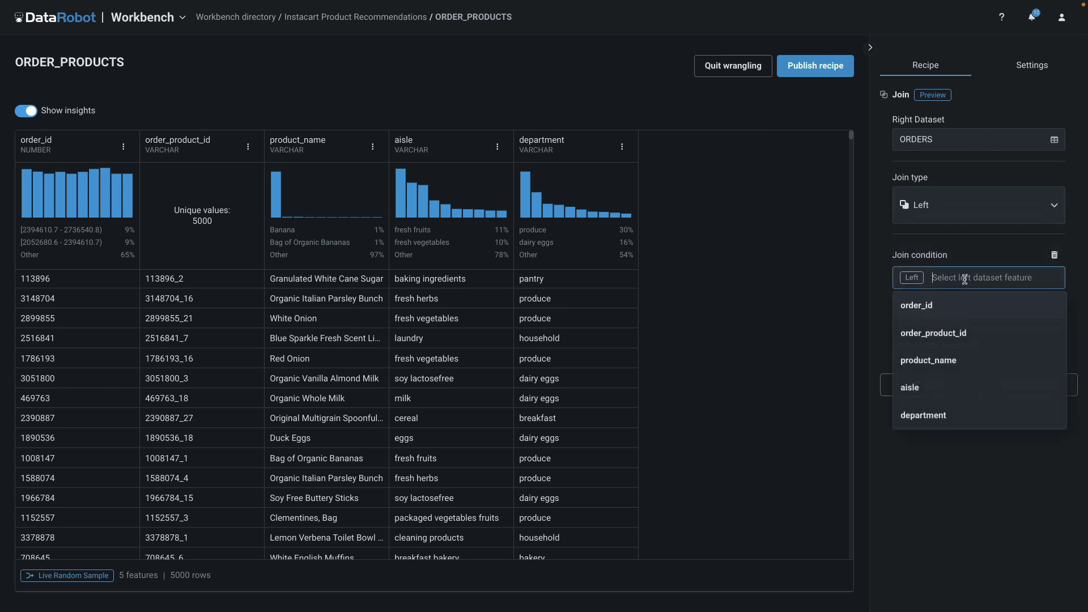
click(933, 309)
click(935, 306)
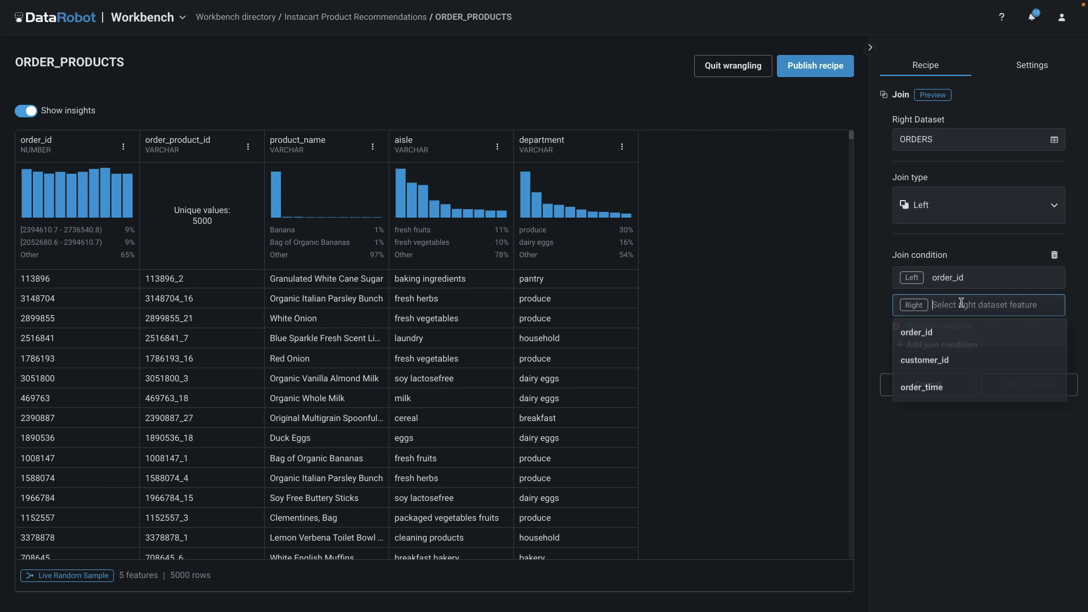
click(929, 335)
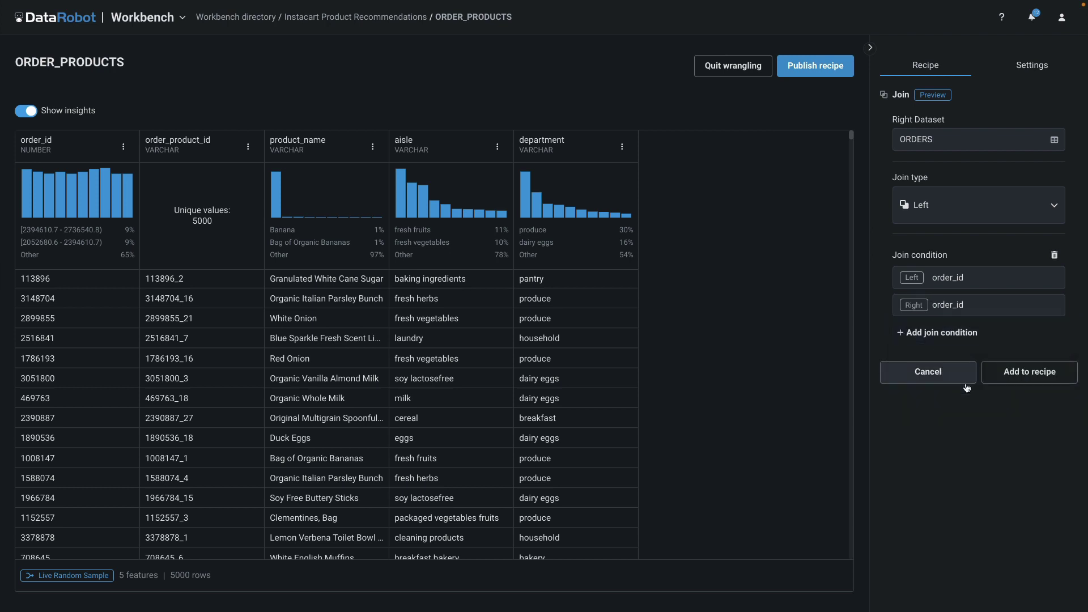
click(1031, 373)
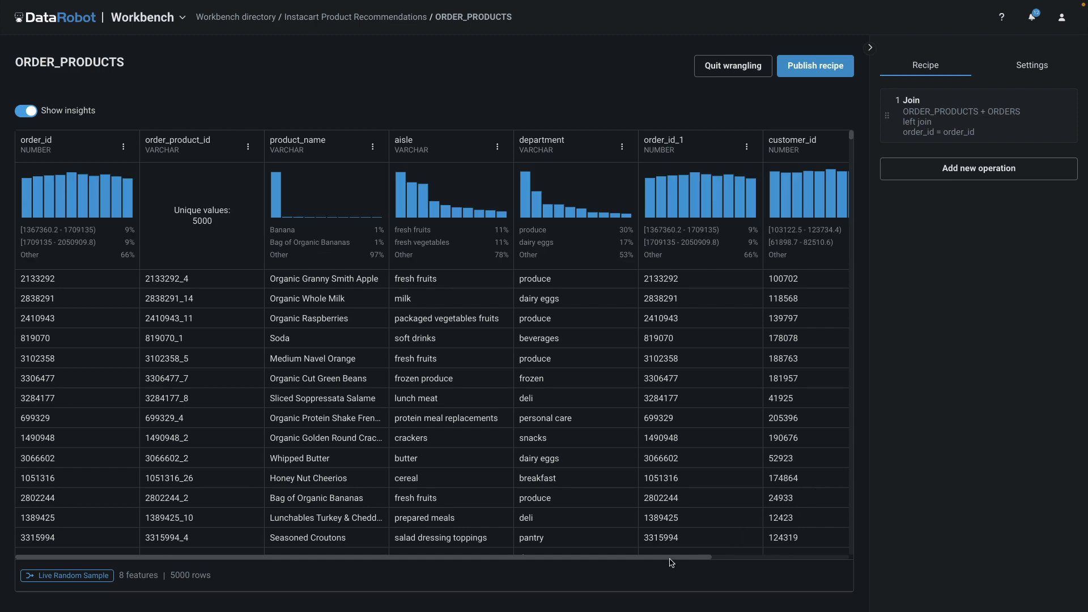
drag(677, 562, 819, 563)
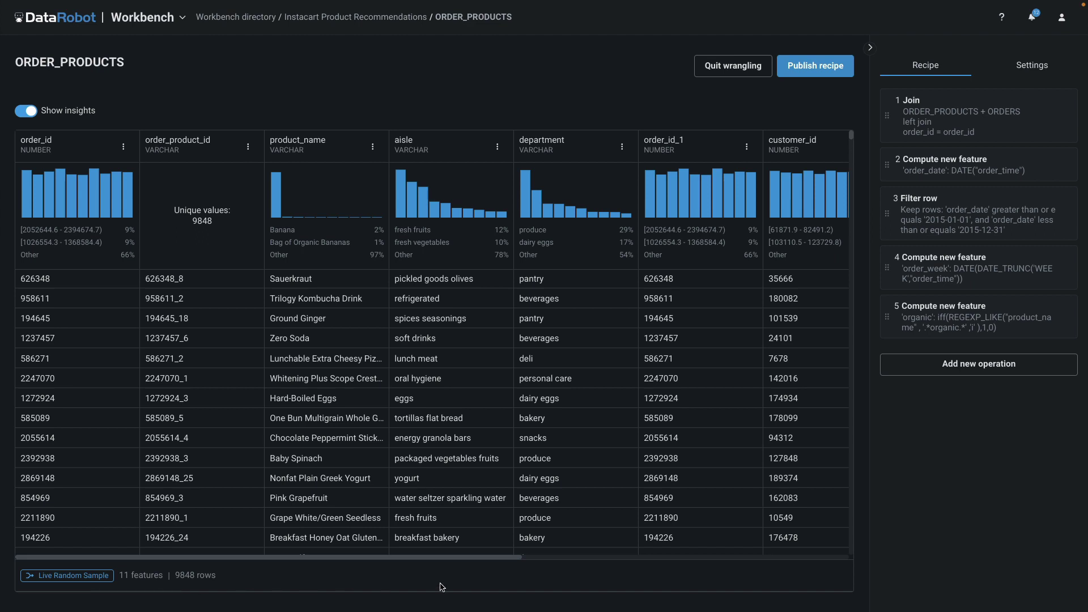
Bring up the operation list for a new step after the organic feature.
click(966, 367)
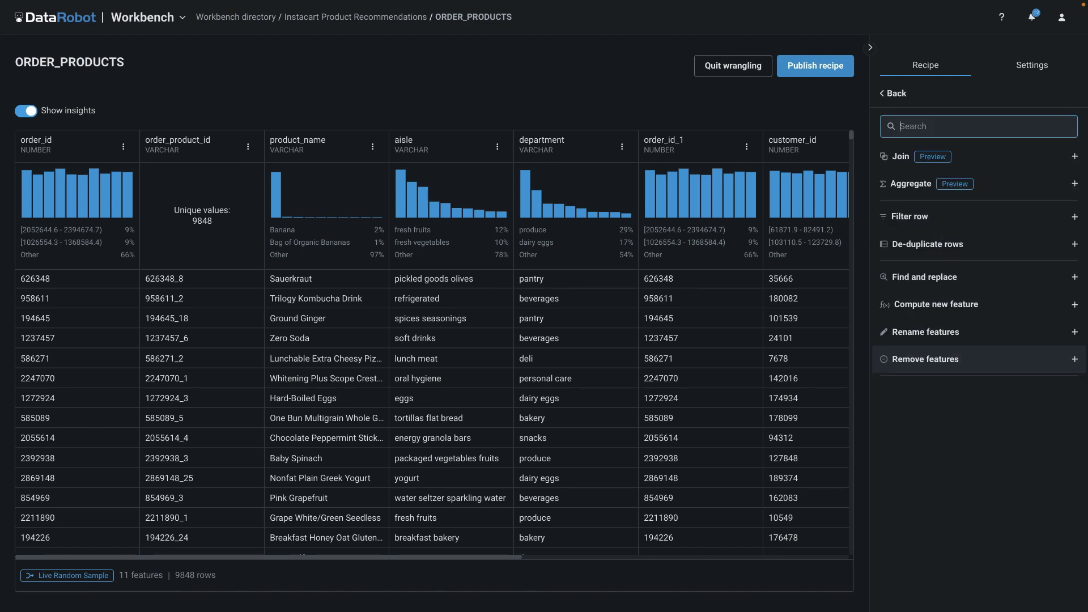
Start an Aggregate operation grouped by order_week and department.
click(911, 184)
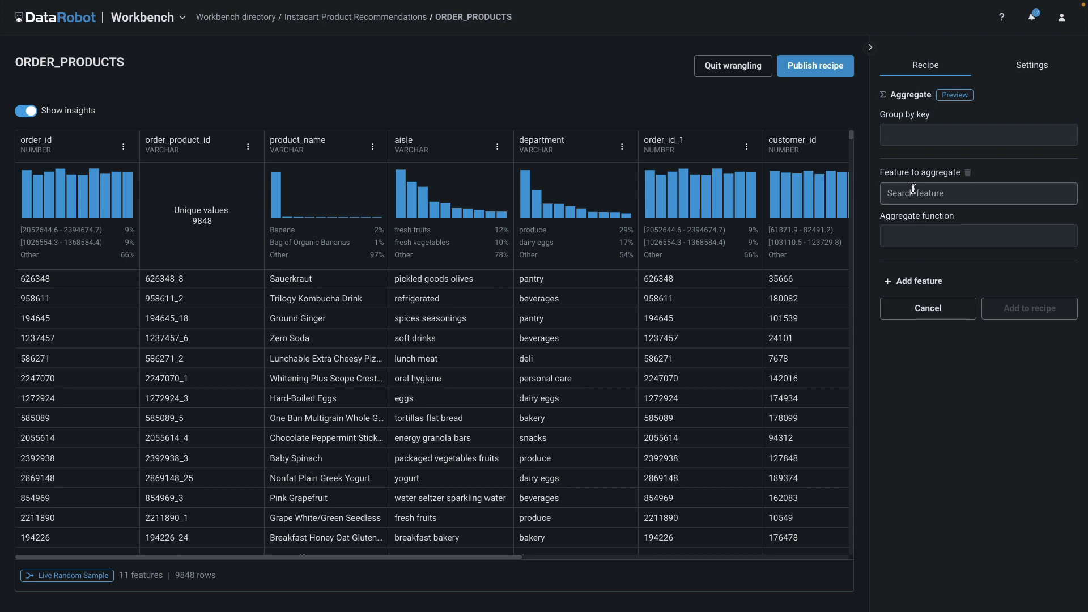
click(910, 135)
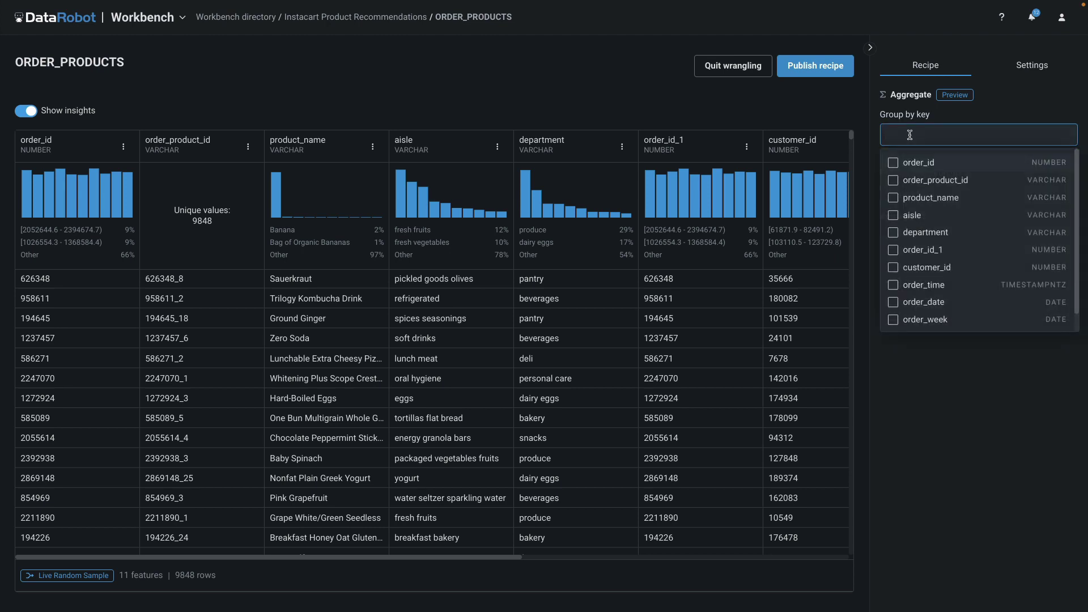
click(893, 319)
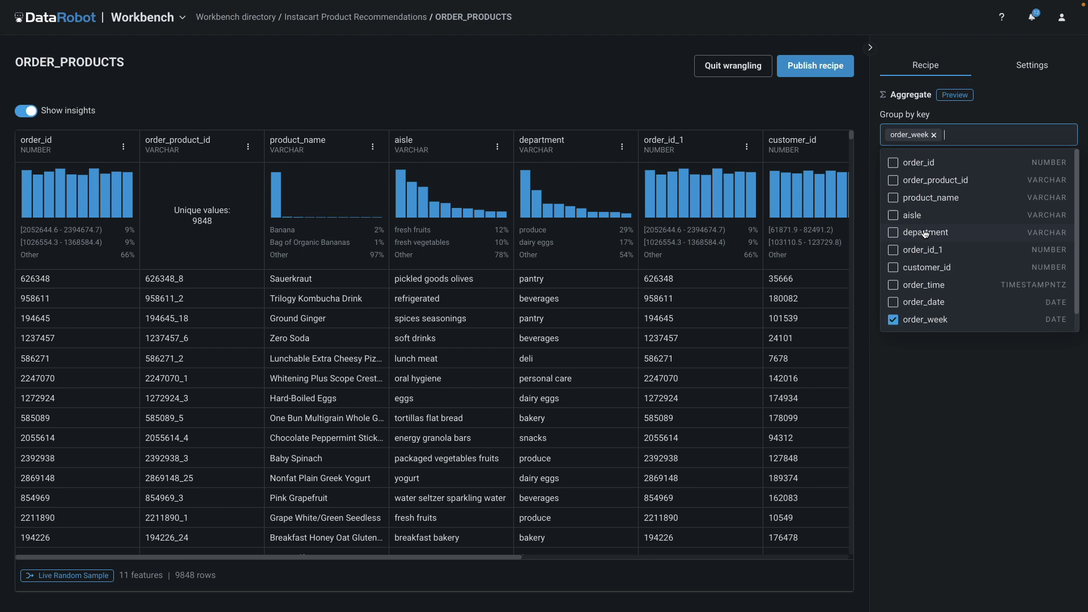
click(895, 237)
click(918, 372)
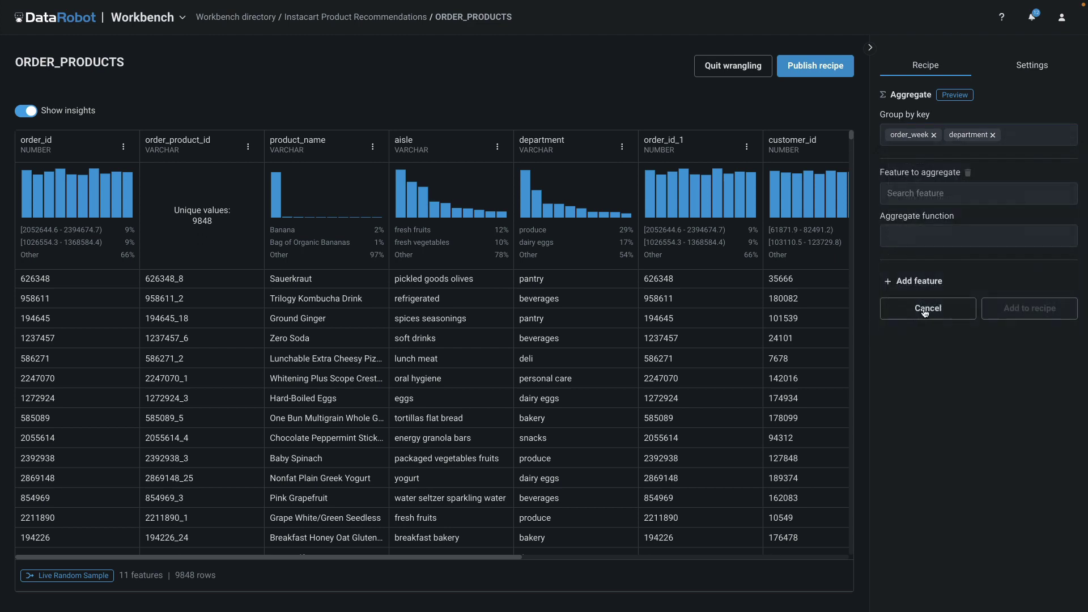
Aggregate the organic feature with Sum and Avg and add the step to the recipe.
click(915, 194)
text(or)
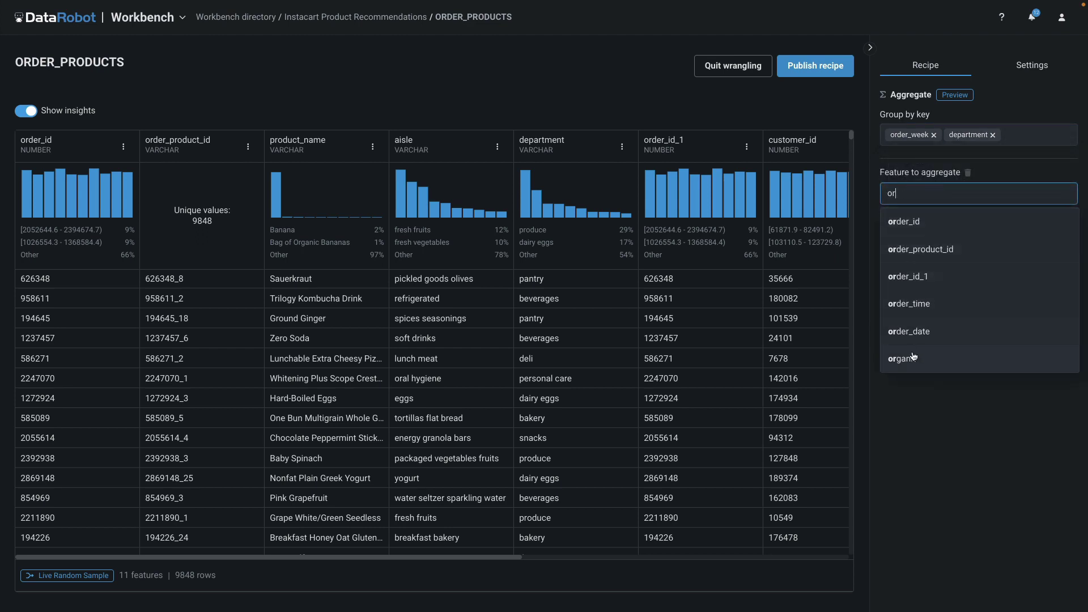
click(914, 357)
click(912, 235)
click(894, 264)
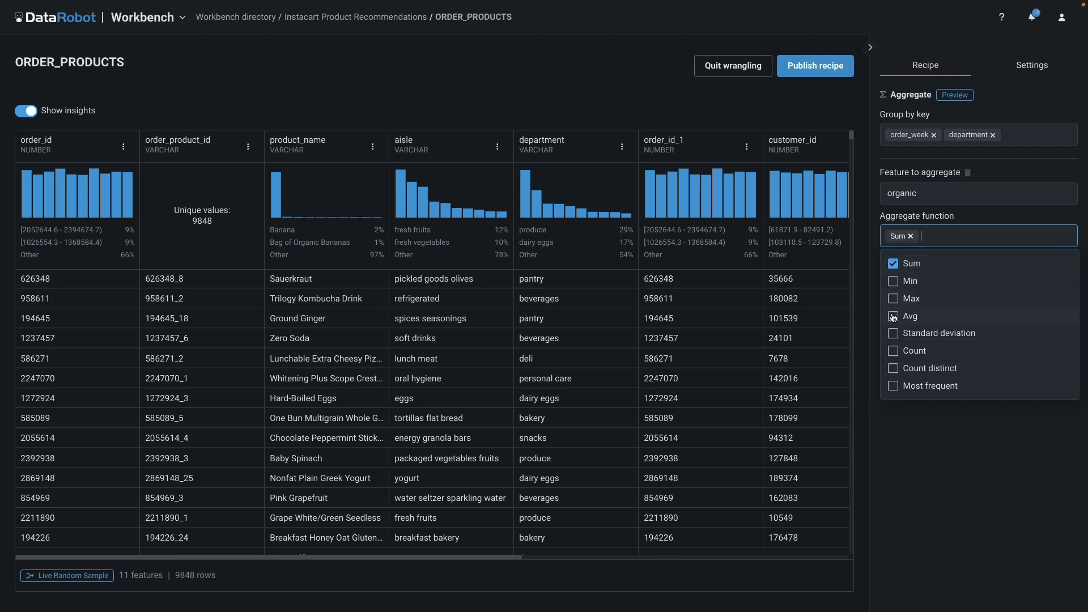
click(894, 316)
click(895, 439)
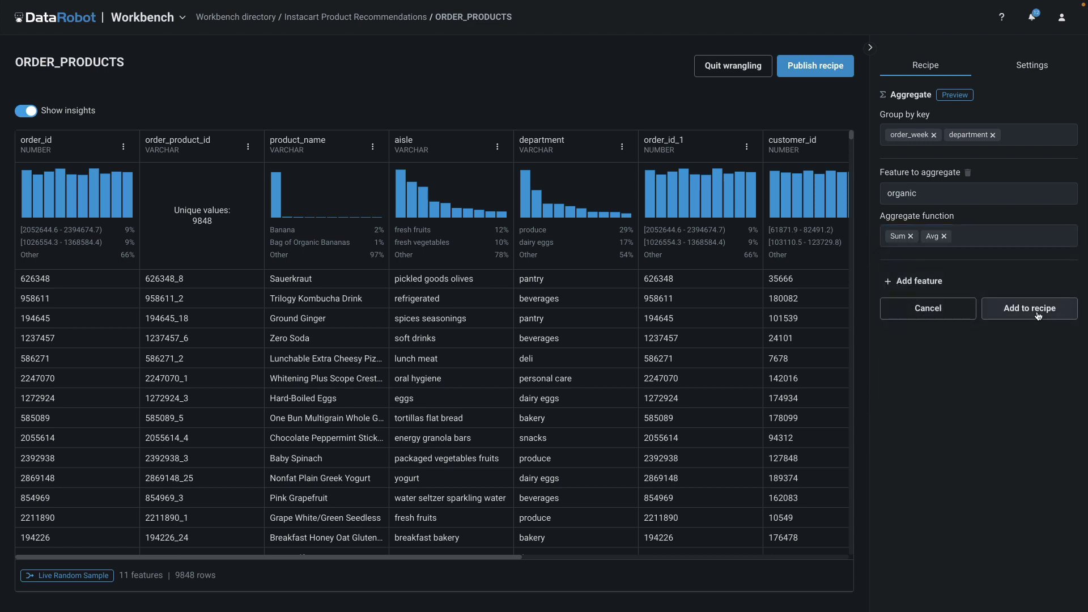
click(1037, 313)
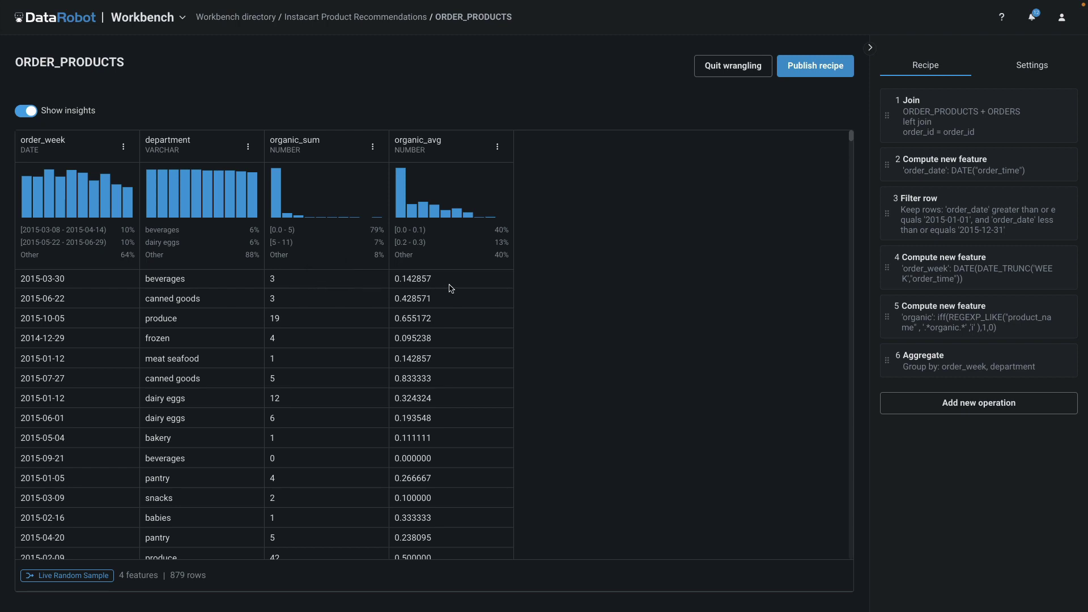
Name the dataset to publish 'Organics by Week and Department'.
click(811, 66)
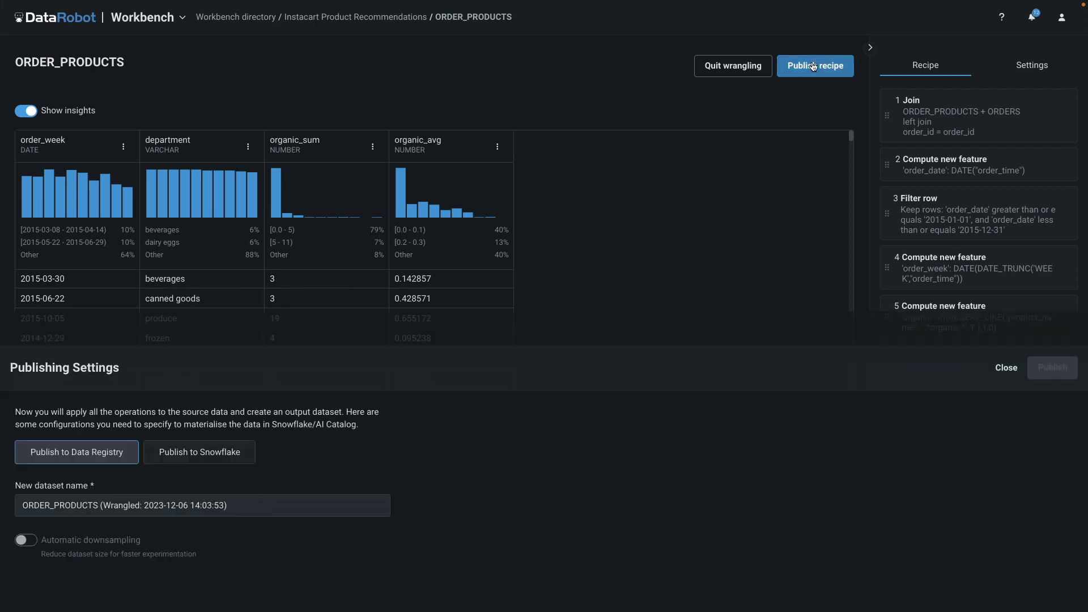
drag(253, 195, 22, 195)
text(Organics by Week and Department)
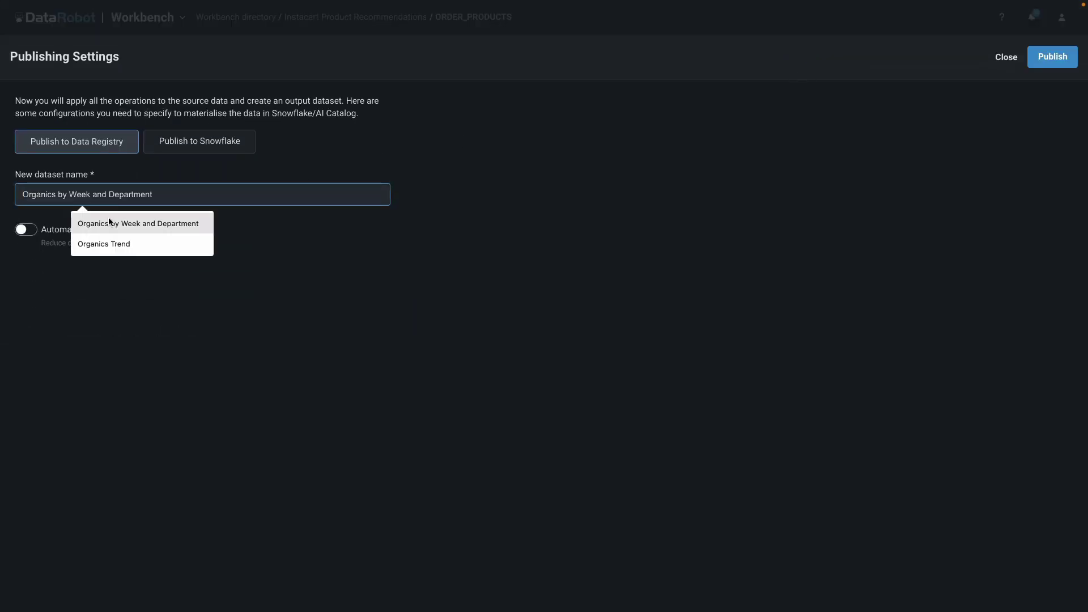
click(110, 222)
Publish the recipe and explore the new Organics by Week and Department dataset.
click(1052, 56)
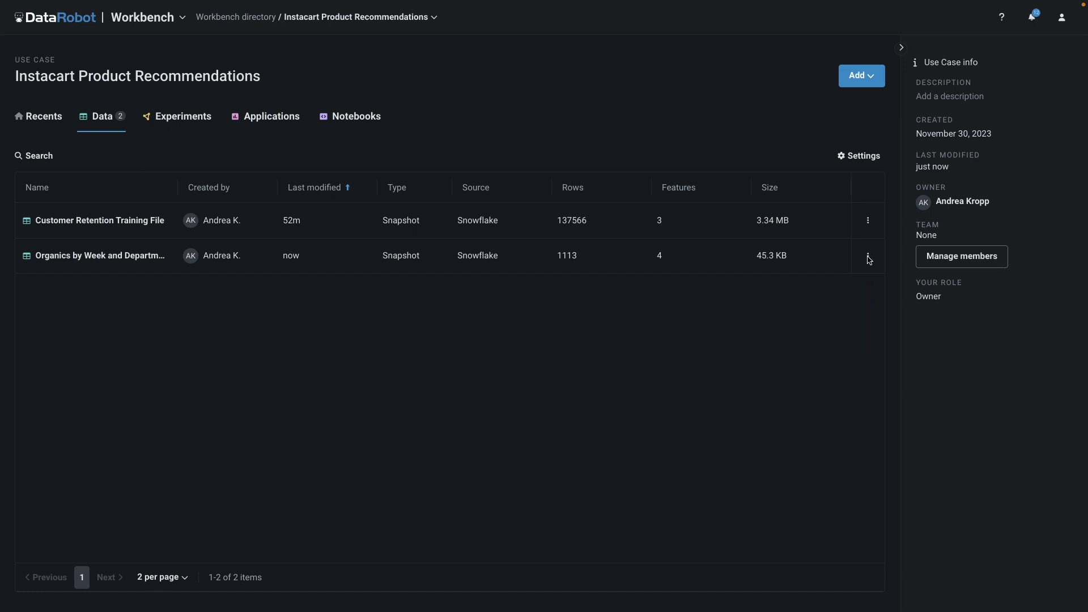
click(869, 257)
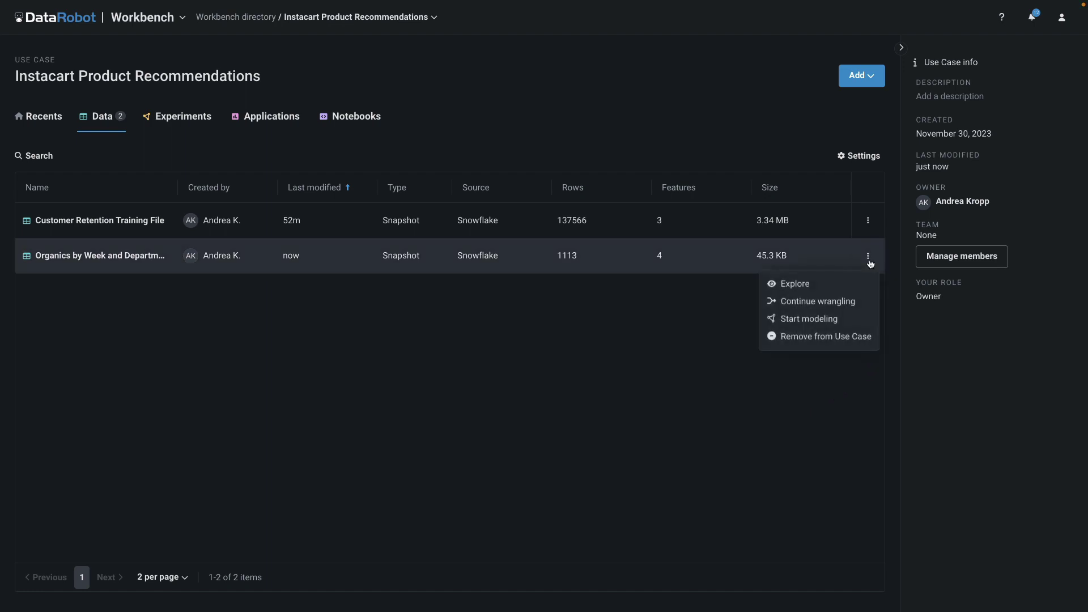
click(818, 288)
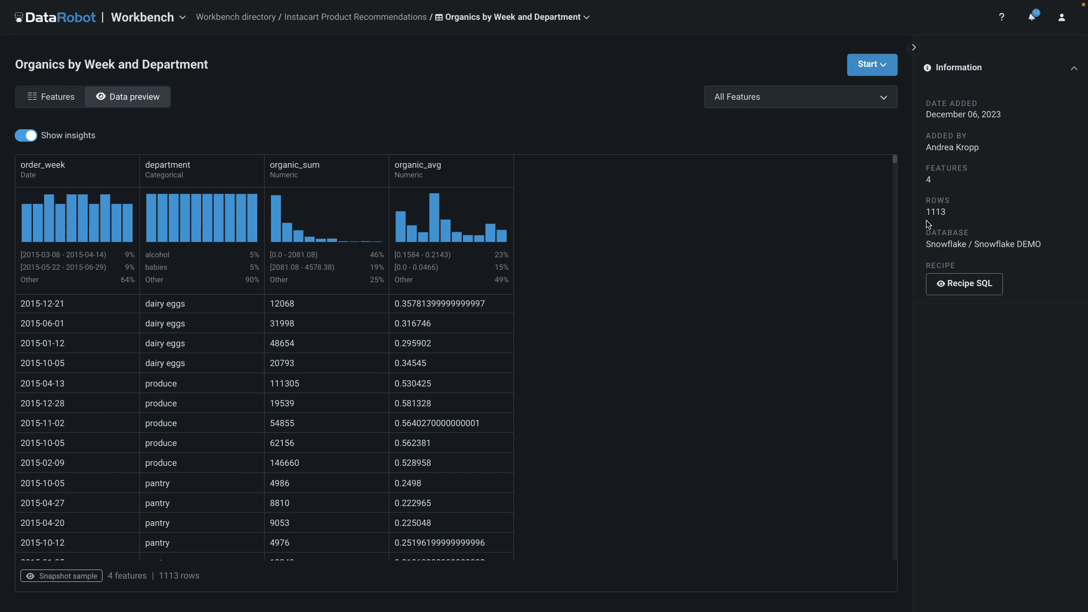
Review the four features, noting 53 unique order_week values, and copy the recipe SQL.
click(51, 99)
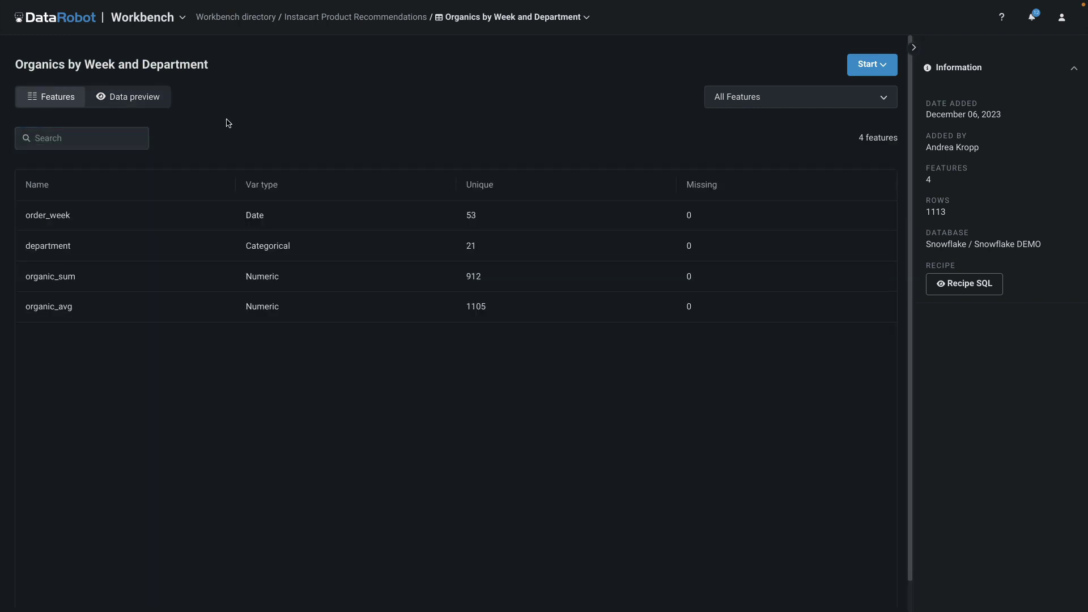
drag(480, 217, 466, 249)
click(963, 289)
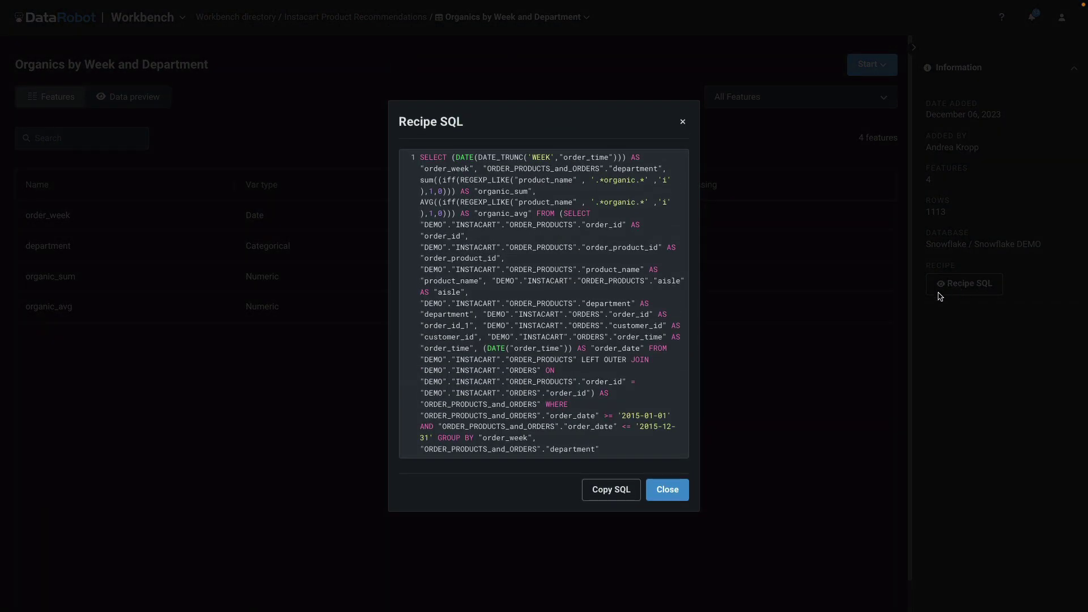
click(606, 496)
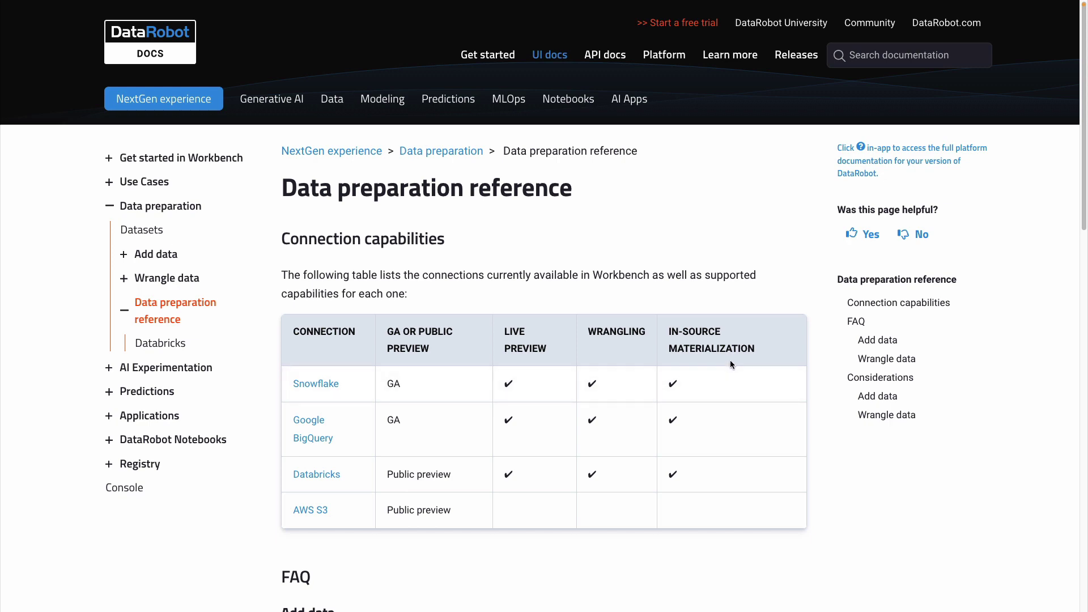
Read the Build a recipe guide's wrangling operations and its BigQuery Compute new feature instructions.
click(124, 278)
click(169, 303)
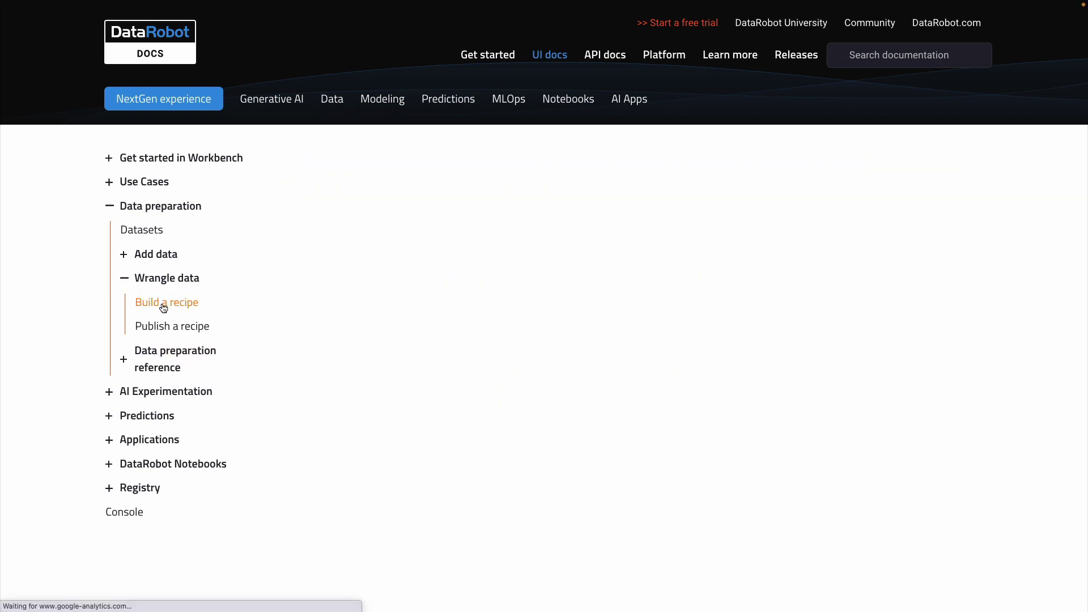
drag(1083, 57, 1083, 116)
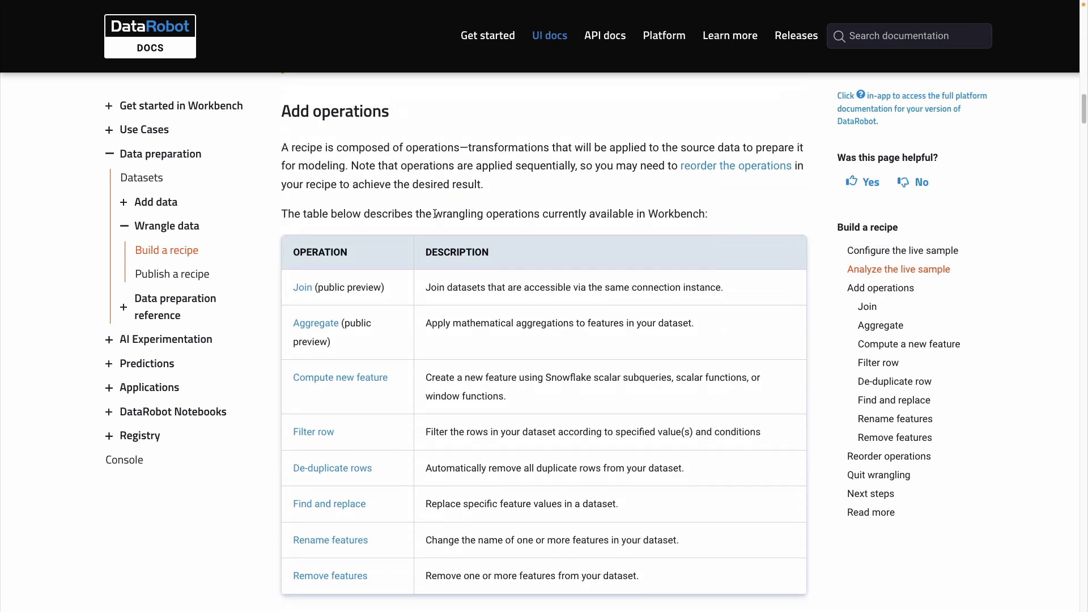
drag(434, 213, 712, 218)
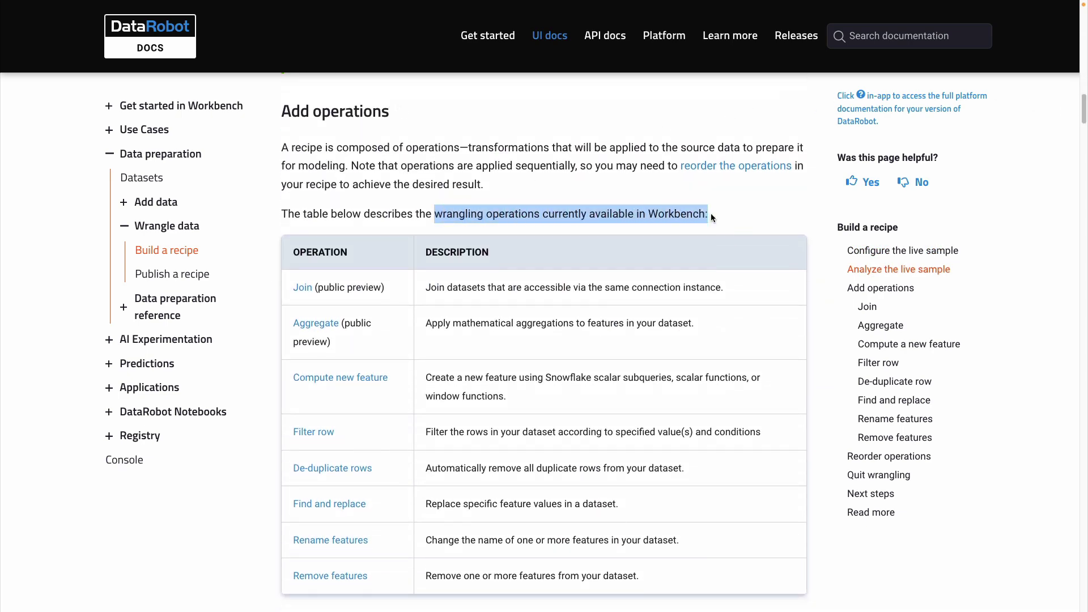
click(350, 378)
scroll(351, 380, down, 4)
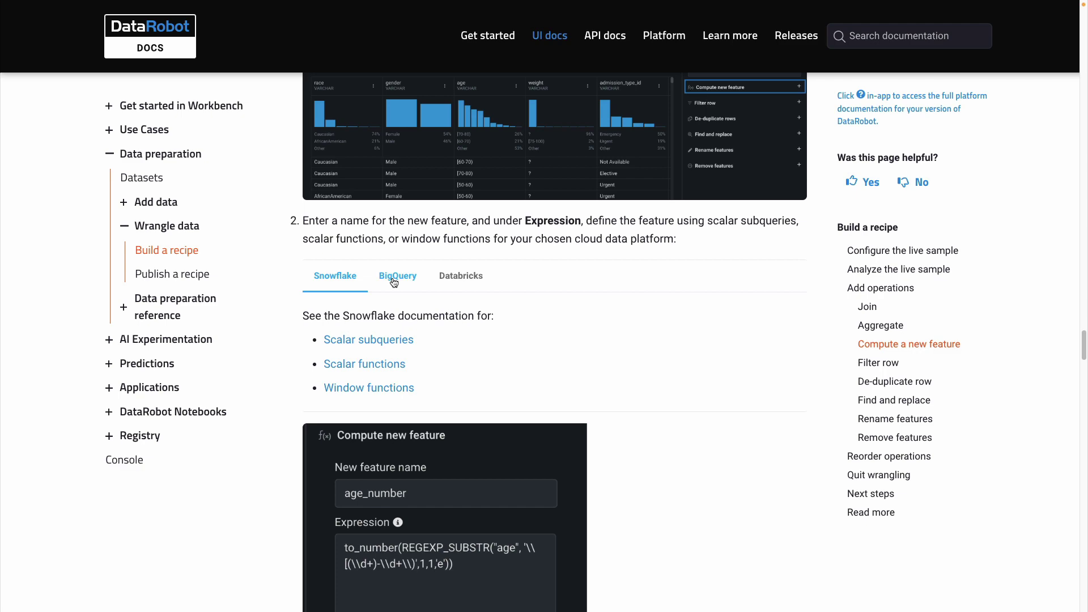
click(393, 278)
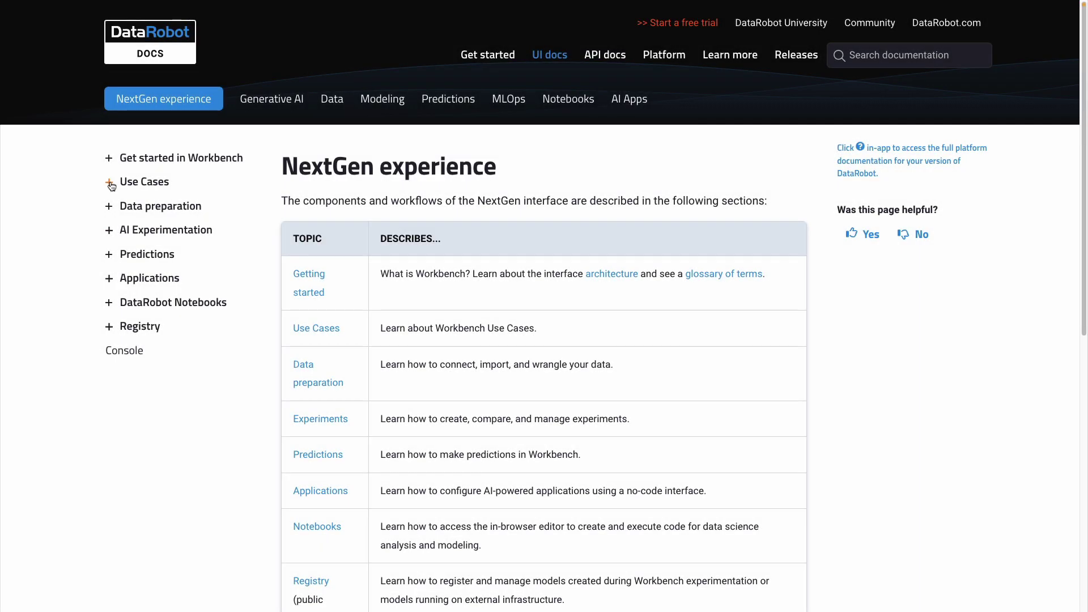
Expand the Use Cases, Data preparation, AI Experimentation and Predictions docs sections.
click(111, 183)
click(110, 253)
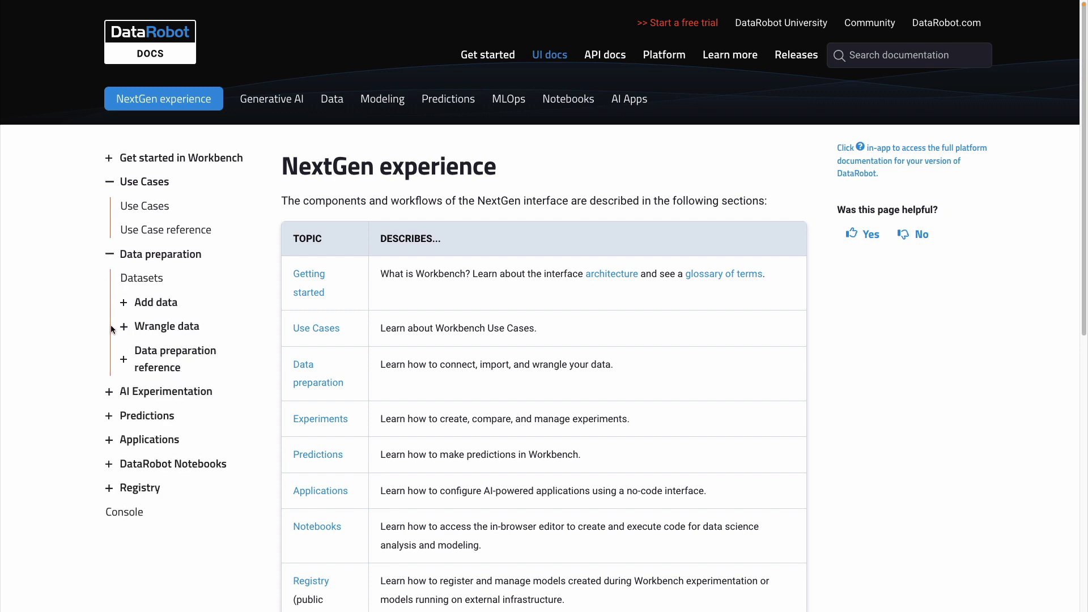
click(110, 392)
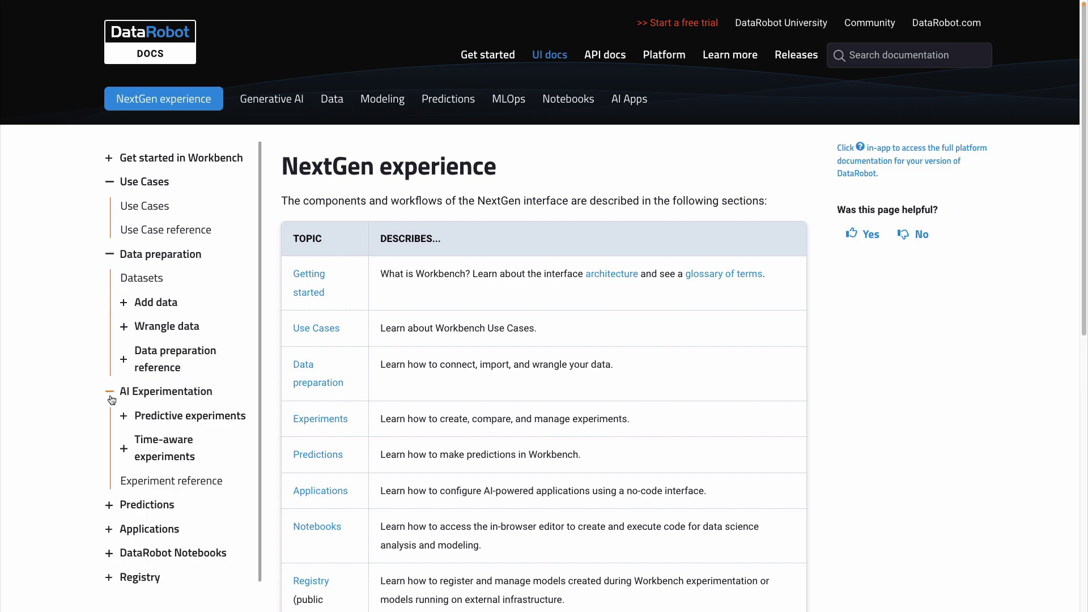
click(111, 504)
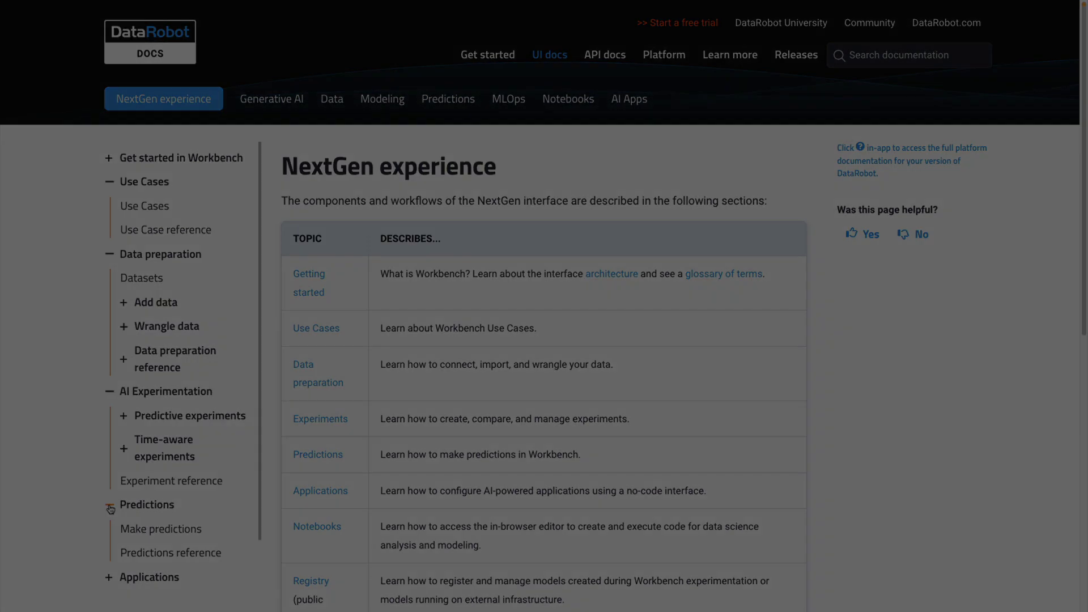